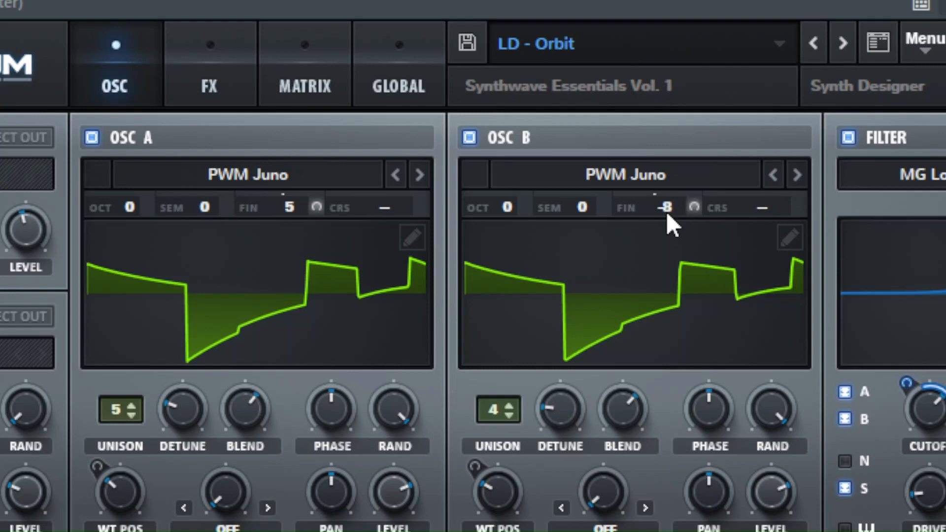
# Set the fine tuning of oscillator A to 9 and of oscillator B to -10.
pyautogui.moveTo(666, 212); pyautogui.dragTo(666, 199)
pyautogui.moveTo(289, 207); pyautogui.dragTo(290, 218)
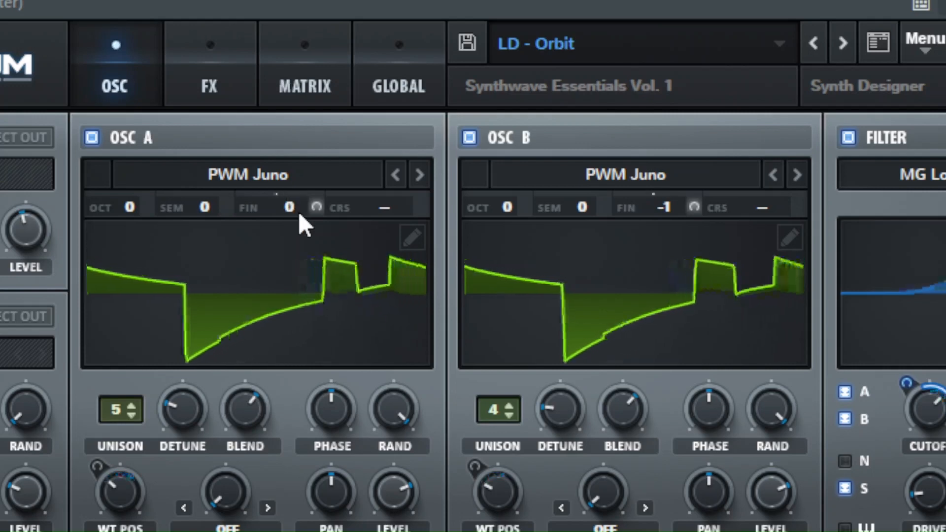
pyautogui.moveTo(282, 212); pyautogui.dragTo(285, 199)
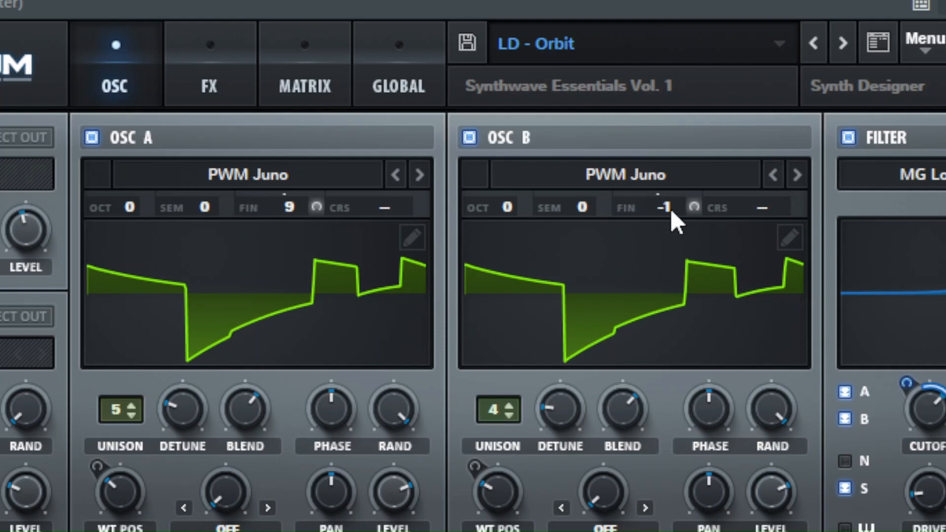
pyautogui.moveTo(671, 209); pyautogui.dragTo(671, 225)
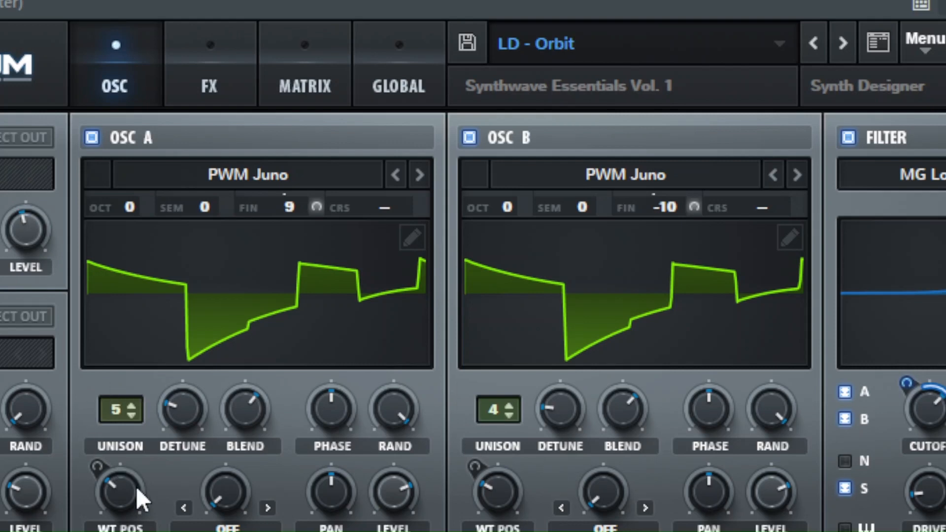
# Reduce the unison voices of oscillators A and B to 1 each.
pyautogui.click(133, 417)
pyautogui.click(133, 417)
pyautogui.click(133, 417)
pyautogui.click(133, 417)
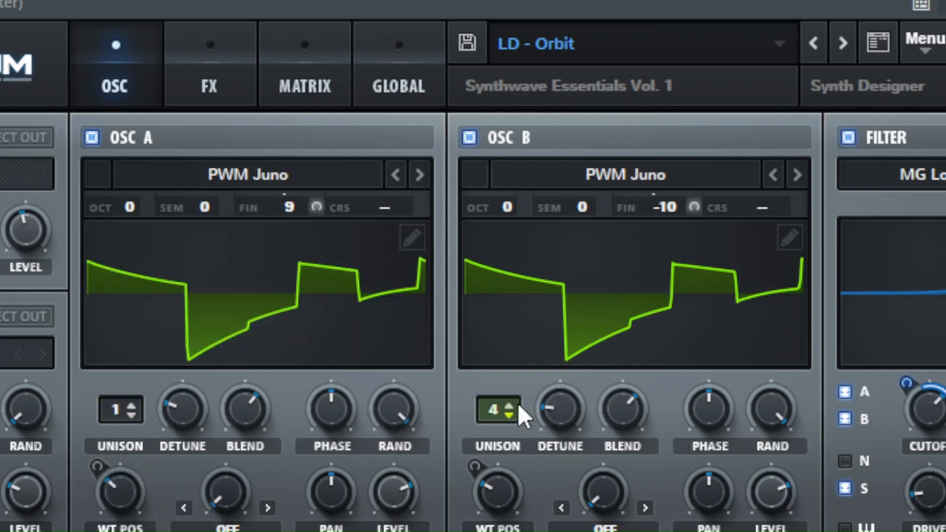
pyautogui.click(509, 417)
pyautogui.click(508, 417)
pyautogui.click(509, 417)
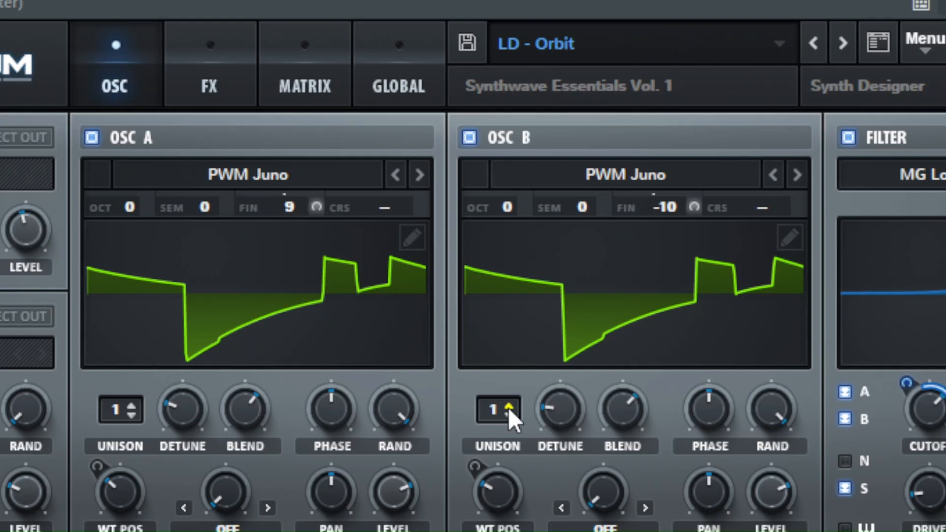
# Set the unison voices of oscillators B and A to 5 each.
pyautogui.click(509, 407)
pyautogui.click(509, 408)
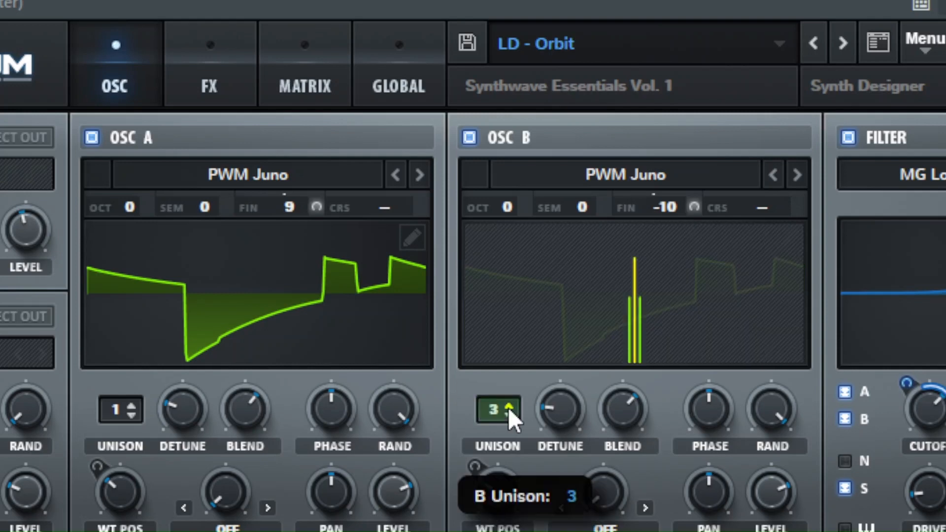
pyautogui.click(509, 407)
pyautogui.click(509, 407)
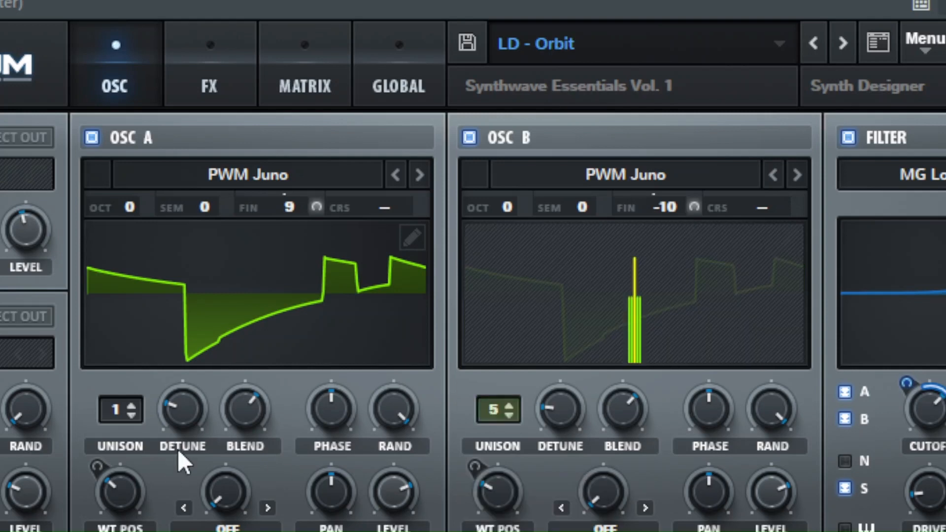
pyautogui.click(140, 408)
pyautogui.click(140, 408)
pyautogui.click(140, 407)
pyautogui.click(140, 407)
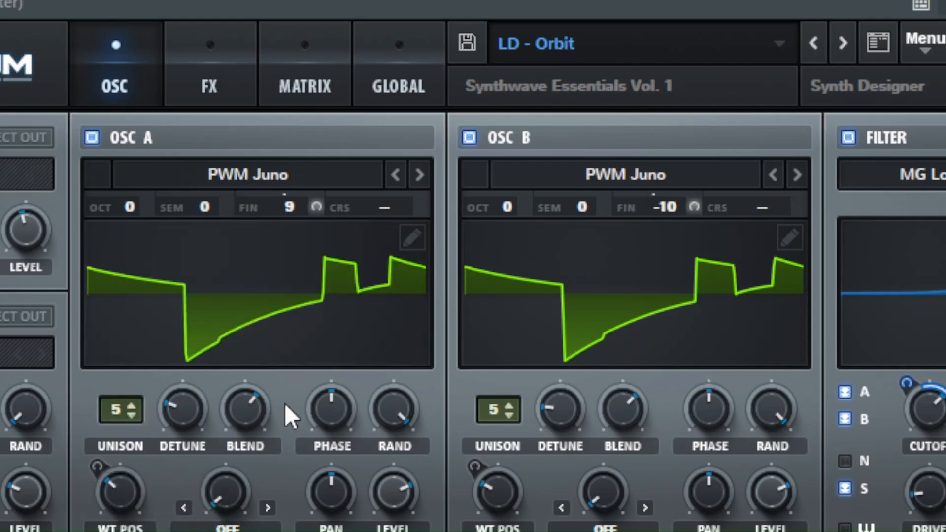
# Try lower and higher unison blend amounts on oscillators A and B, leaving both above the midpoint.
pyautogui.moveTo(245, 403); pyautogui.dragTo(291, 434)
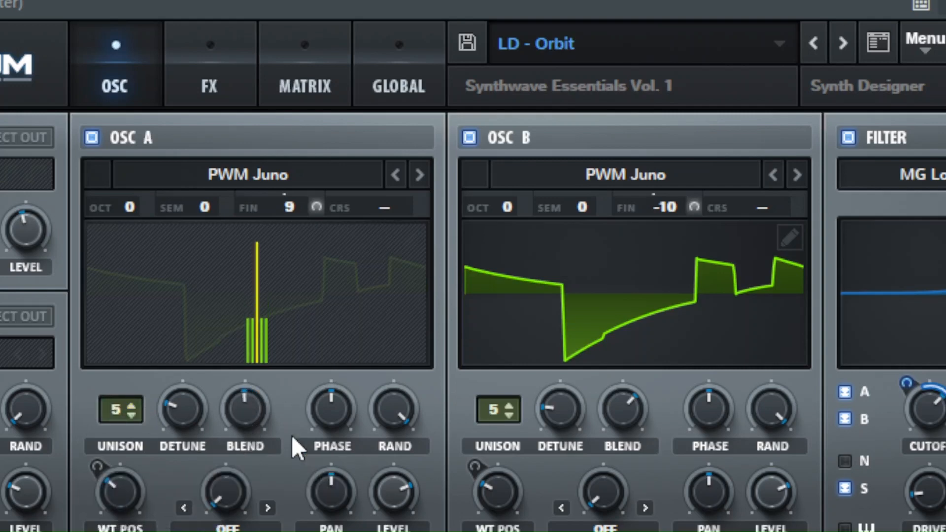
pyautogui.moveTo(636, 406); pyautogui.dragTo(633, 488)
pyautogui.moveTo(622, 414); pyautogui.dragTo(637, 347)
pyautogui.moveTo(229, 390); pyautogui.dragTo(236, 343)
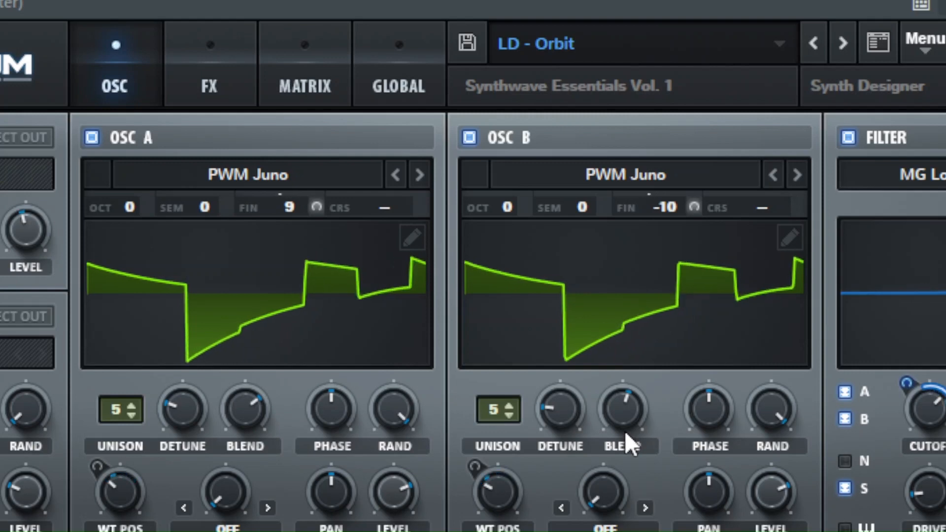
pyautogui.moveTo(630, 419); pyautogui.dragTo(630, 467)
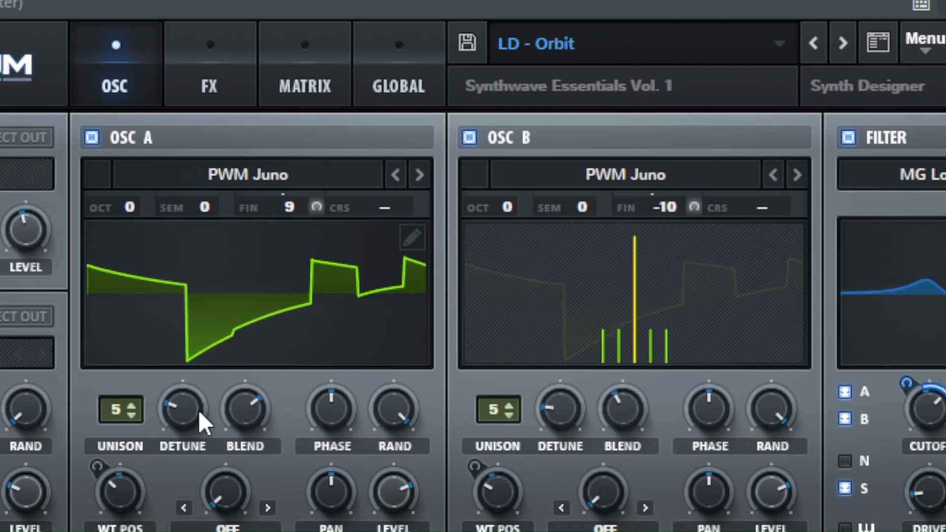
pyautogui.moveTo(615, 401); pyautogui.dragTo(629, 341)
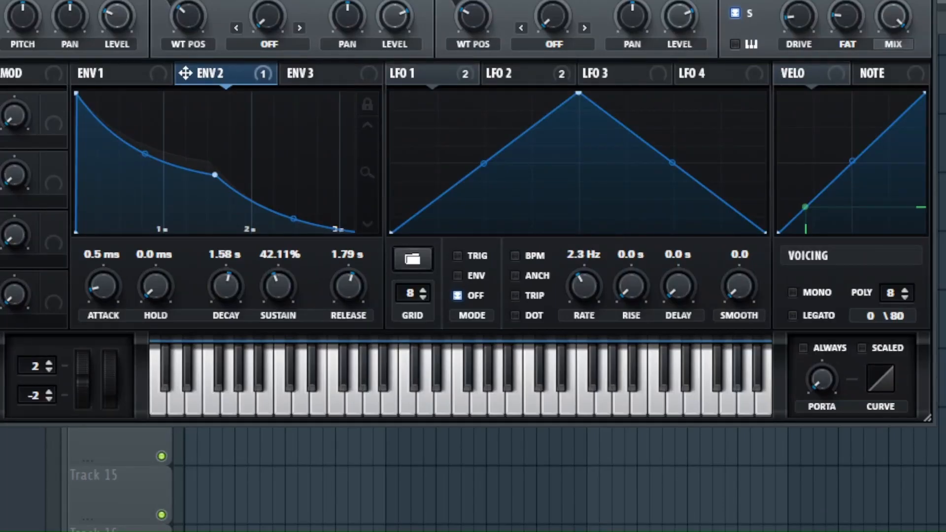
# Raise the sustain of envelope 2 to 100%.
pyautogui.click(127, 75)
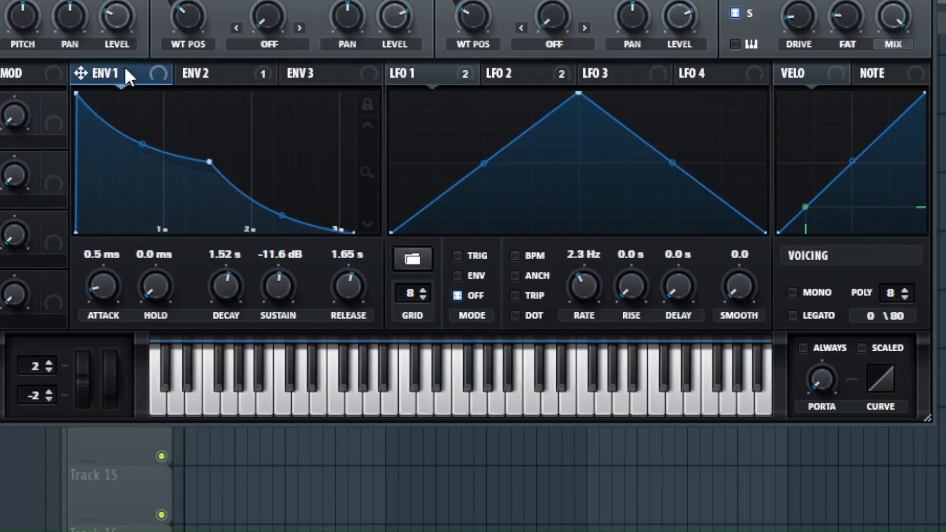
pyautogui.click(203, 76)
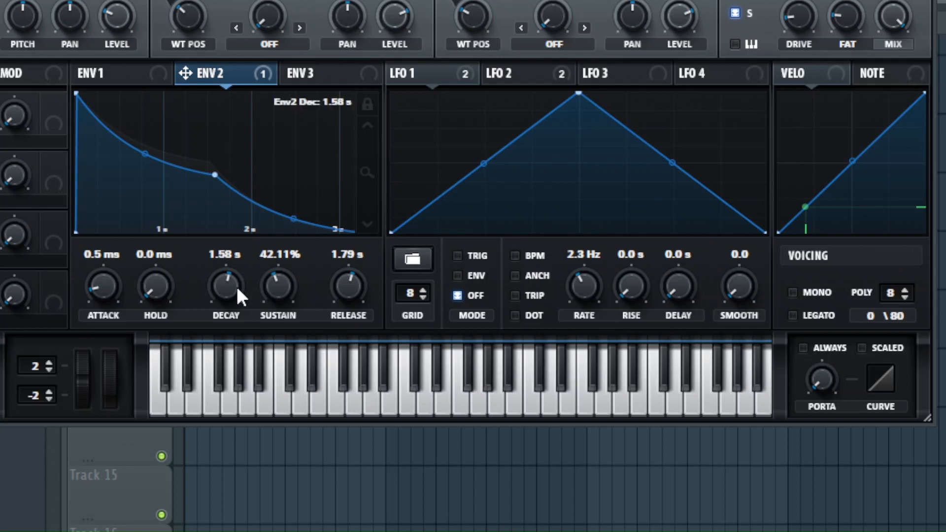
pyautogui.moveTo(238, 291); pyautogui.dragTo(279, 283)
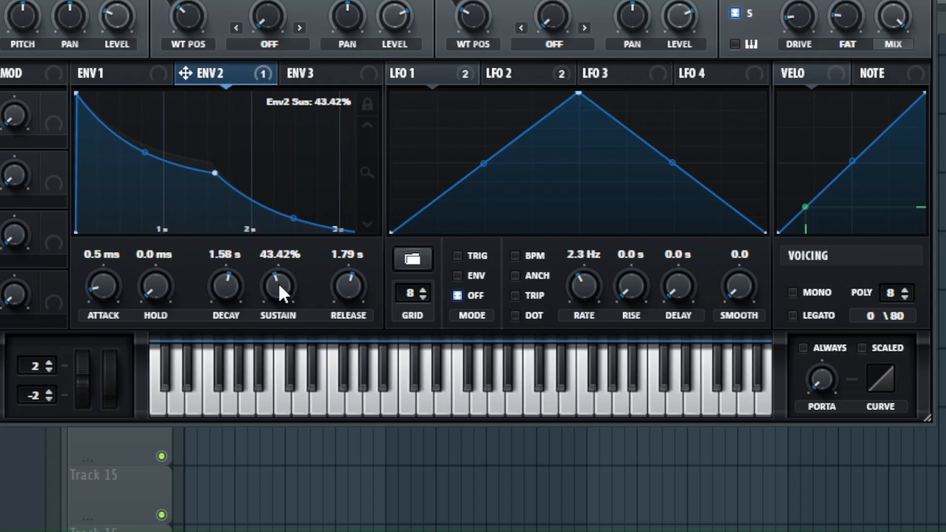
pyautogui.moveTo(279, 283); pyautogui.dragTo(269, 125)
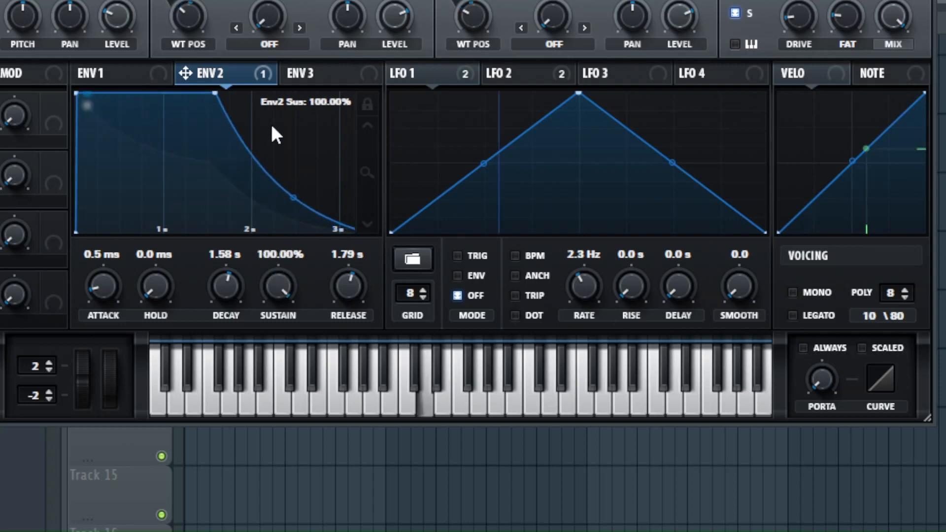
# Try envelope 1's sustain at 0.0 dB and set it to -11.2 dB.
pyautogui.click(121, 70)
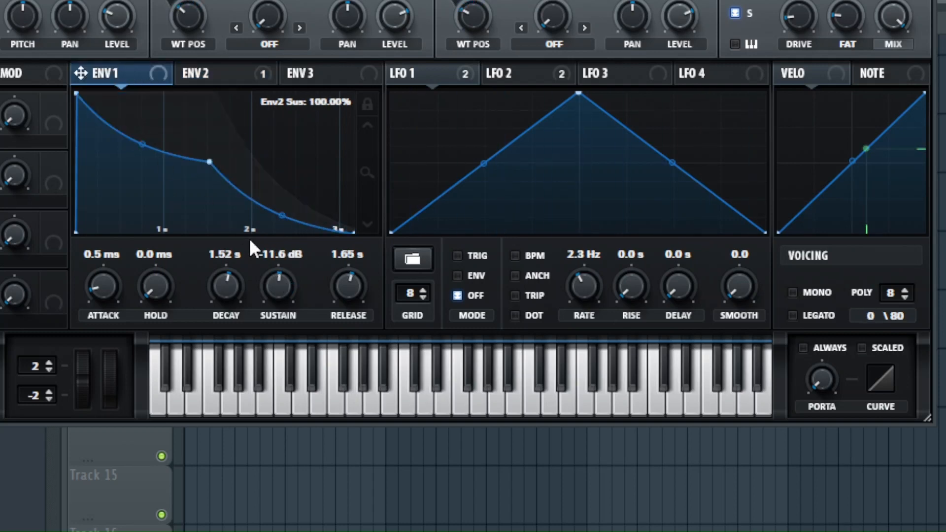
pyautogui.moveTo(279, 283); pyautogui.dragTo(295, 142)
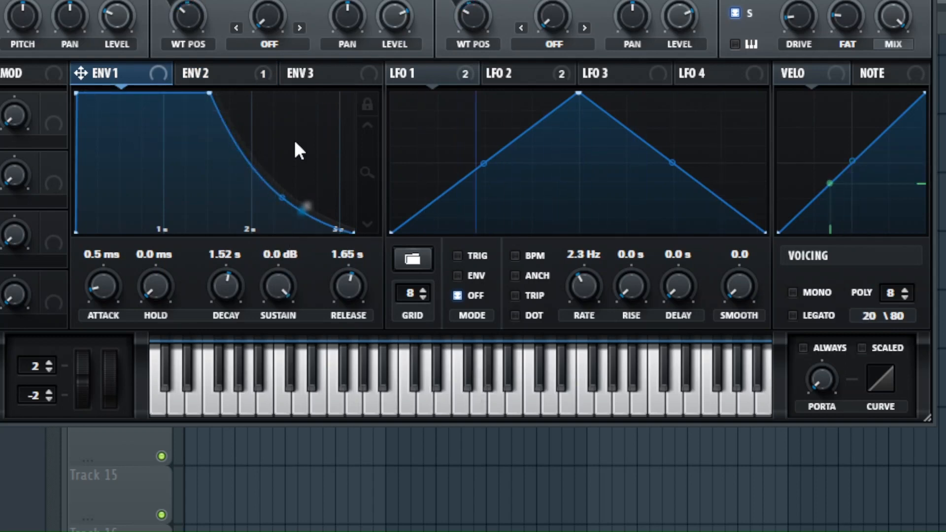
pyautogui.moveTo(295, 143); pyautogui.dragTo(280, 202)
# Set the sustain of envelope 2 to 54.39%.
pyautogui.click(243, 75)
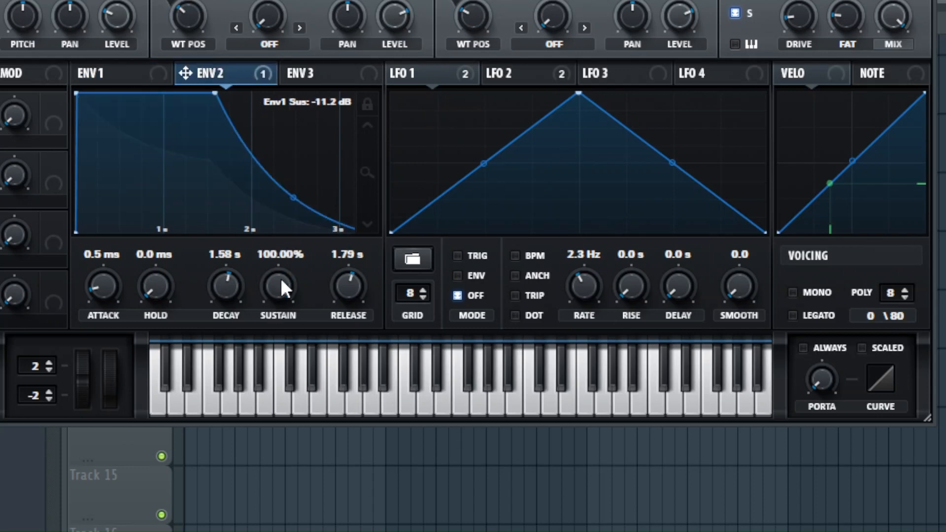
pyautogui.moveTo(281, 281); pyautogui.dragTo(282, 369)
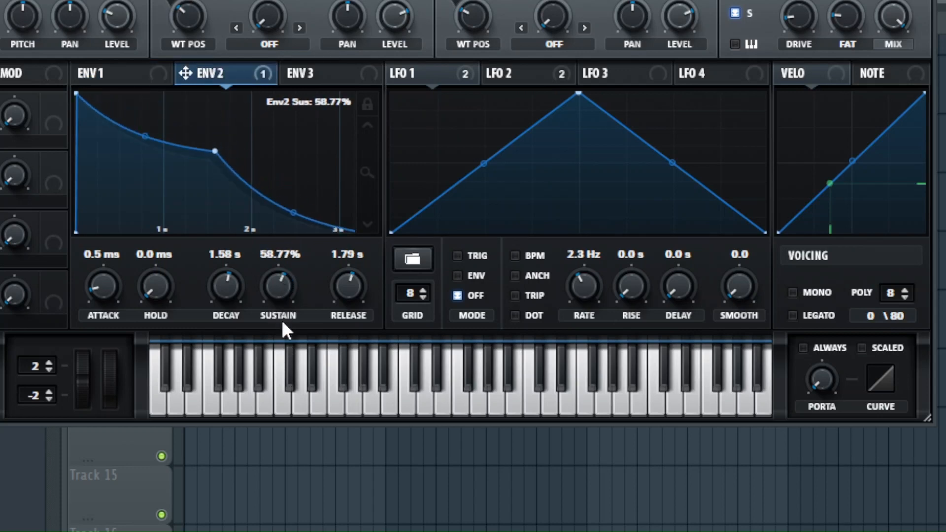
pyautogui.moveTo(282, 303); pyautogui.dragTo(281, 315)
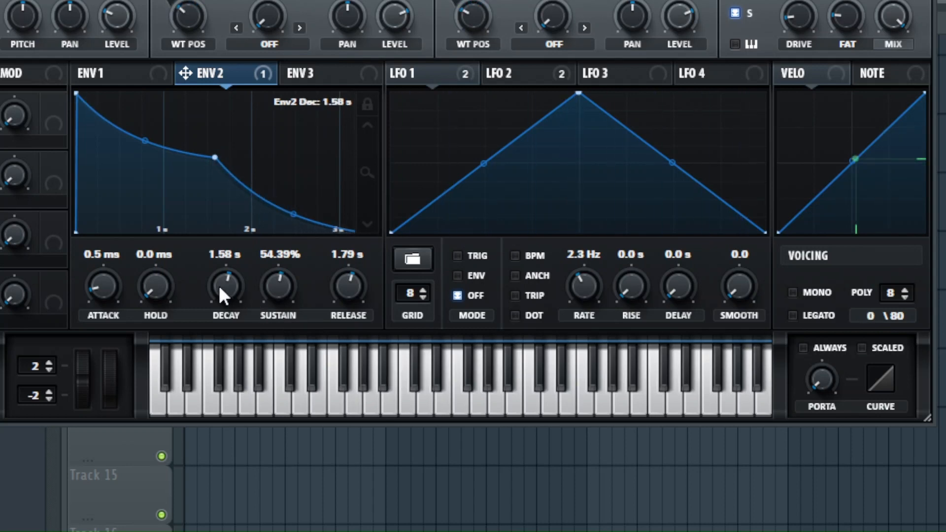
# Set the decay of envelope 2 to 1.40 s and its release to 2.01 s.
pyautogui.moveTo(218, 286); pyautogui.dragTo(219, 315)
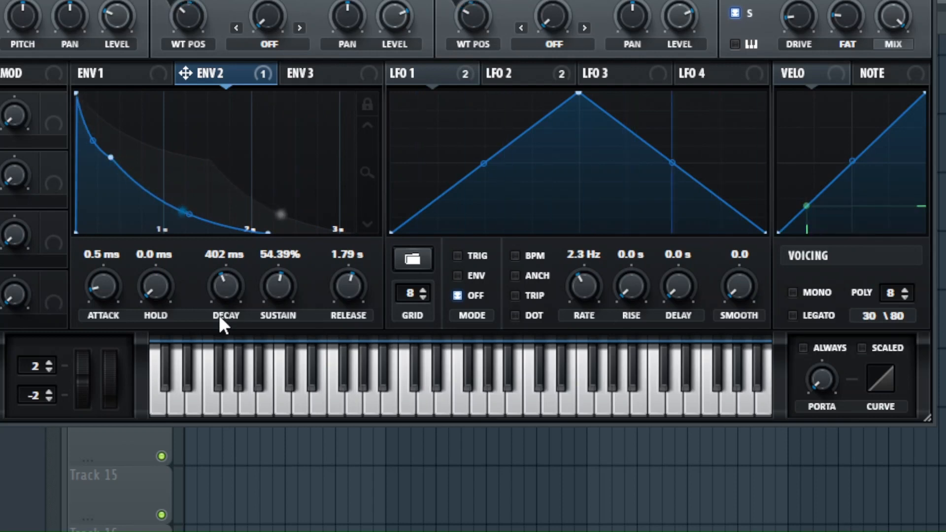
pyautogui.moveTo(219, 314); pyautogui.dragTo(219, 286)
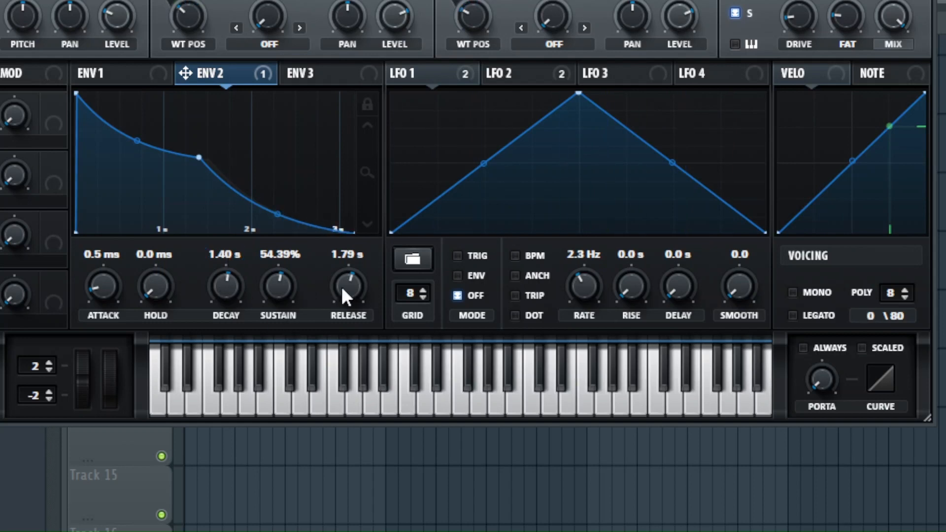
pyautogui.moveTo(342, 288); pyautogui.dragTo(337, 359)
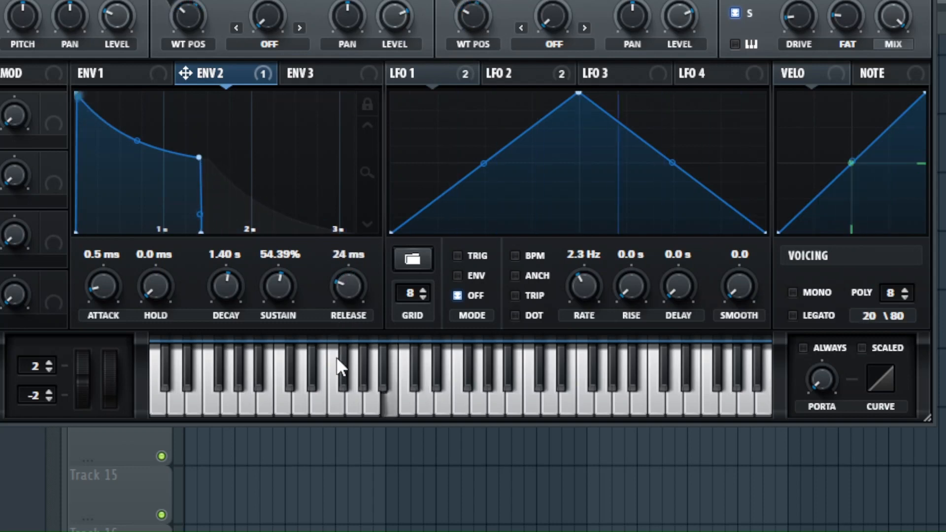
pyautogui.moveTo(336, 357); pyautogui.dragTo(331, 270)
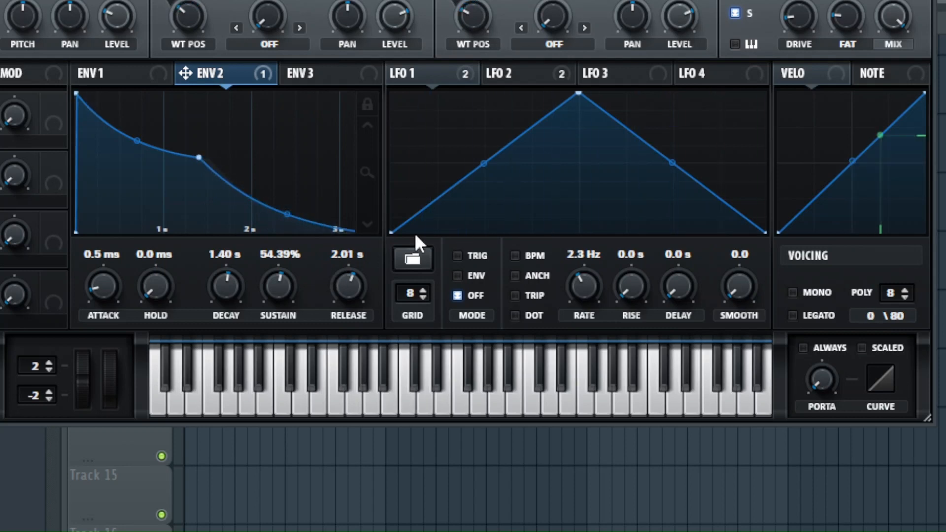
# Assign LFO 1 to the wavetable position of oscillator B and reduce the modulation depth.
pyautogui.click(444, 72)
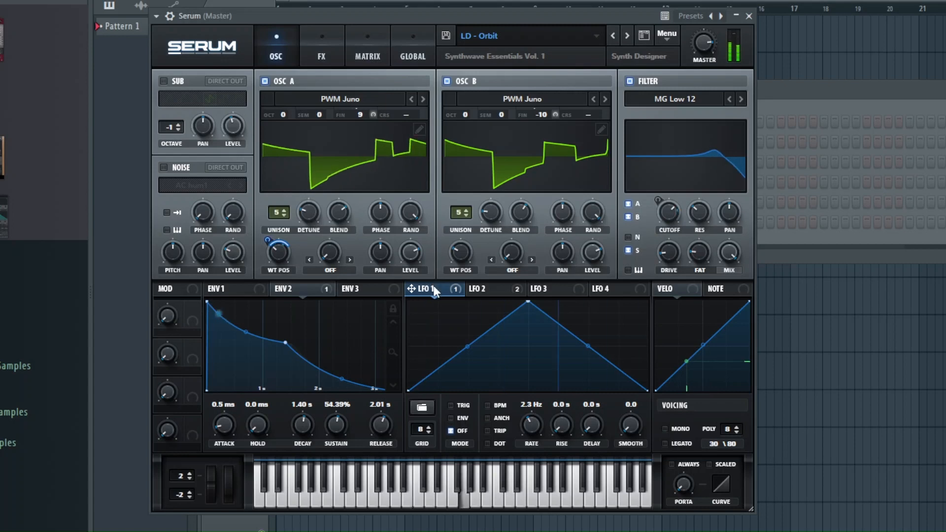
pyautogui.moveTo(446, 287); pyautogui.dragTo(454, 231)
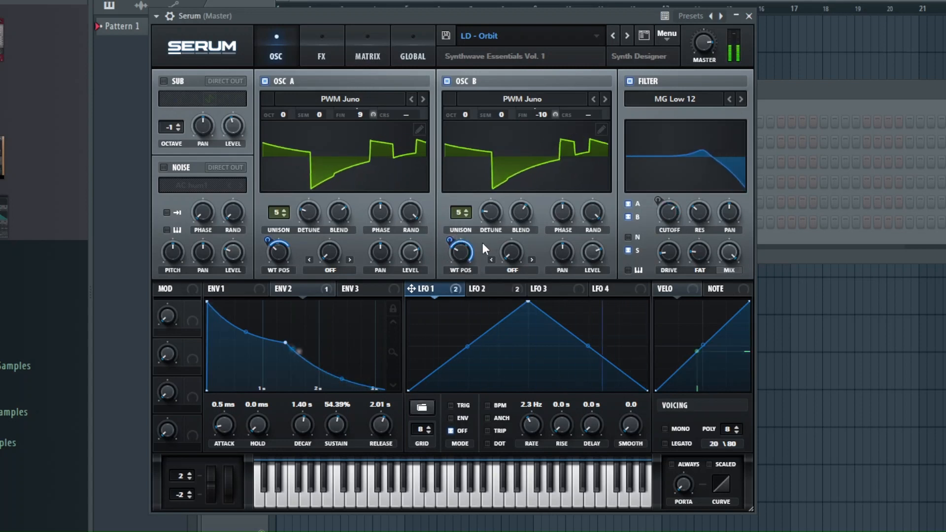
pyautogui.moveTo(449, 242); pyautogui.dragTo(452, 288)
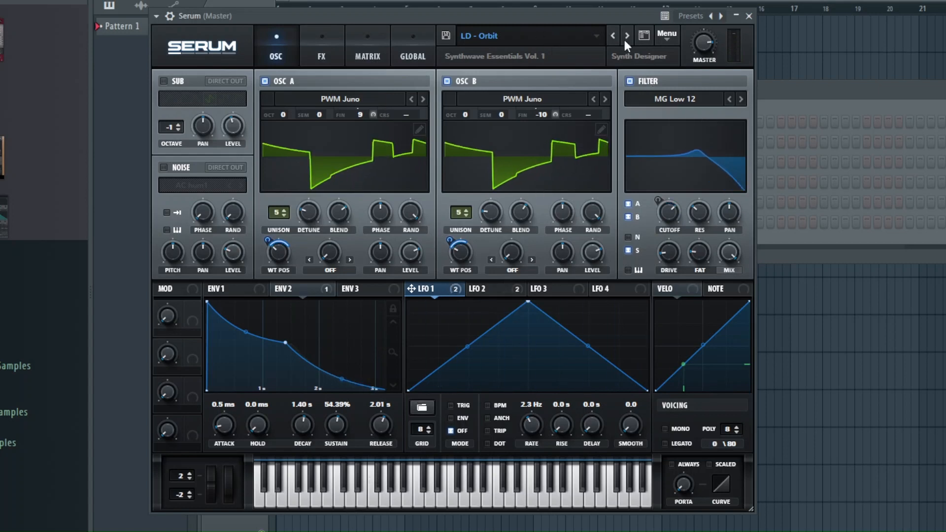
# Bypass the MG Low 12 filter and re-enable it to compare the sound.
pyautogui.click(629, 82)
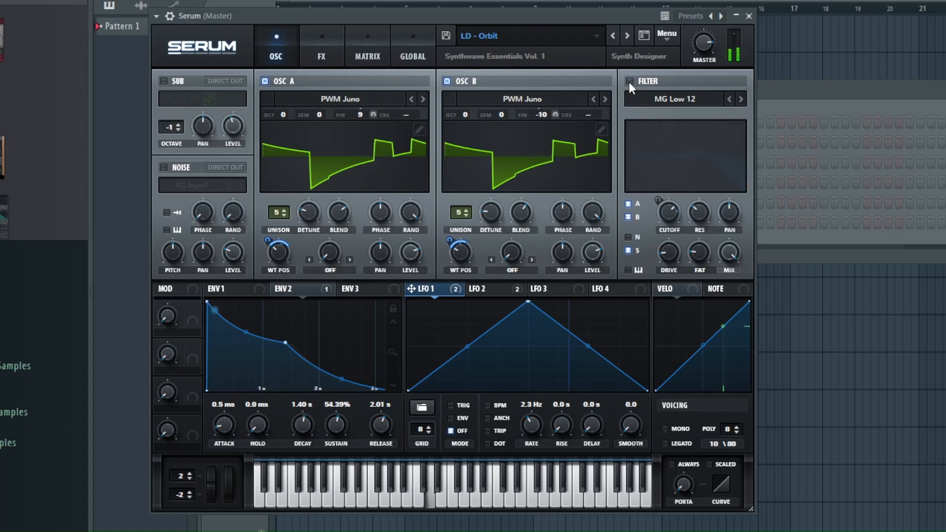
pyautogui.click(630, 81)
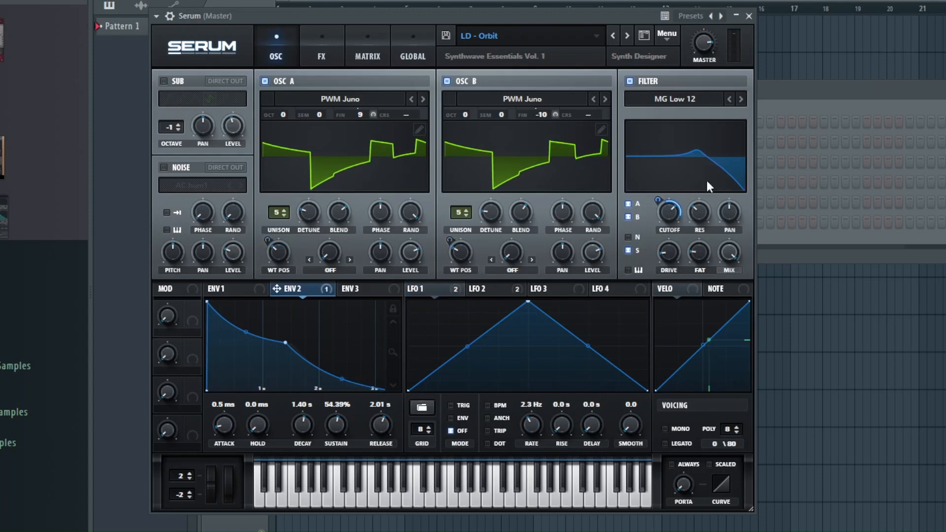
# Compare the sound with the distortion and delay effects bypassed and enabled, and return to the oscillator page.
pyautogui.click(326, 42)
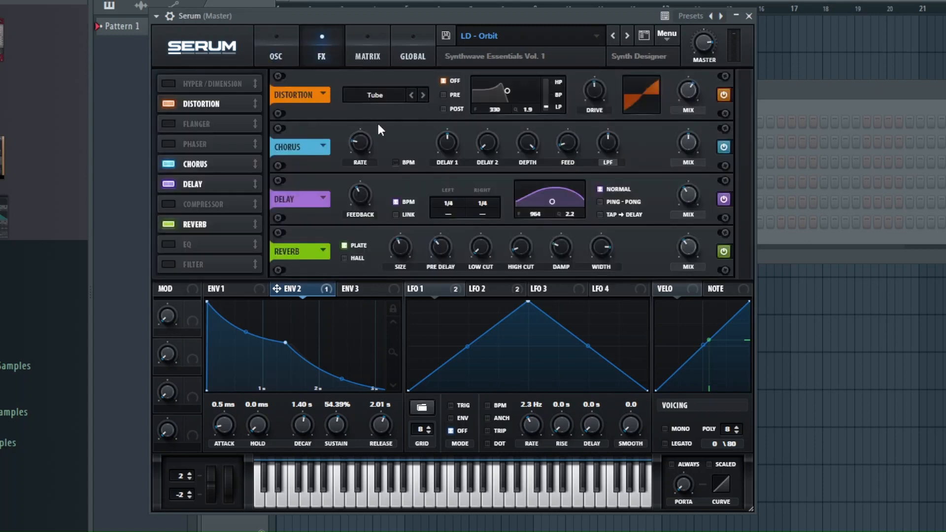
pyautogui.click(723, 95)
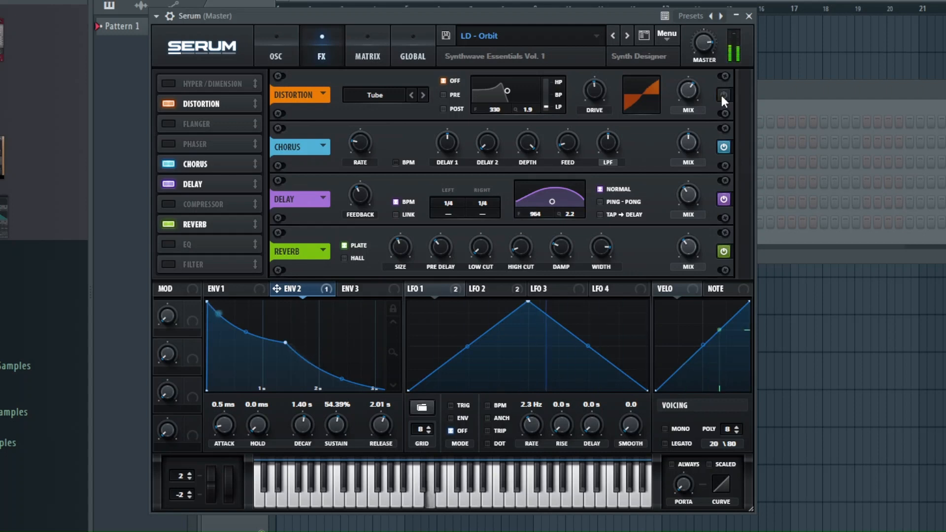
pyautogui.click(722, 96)
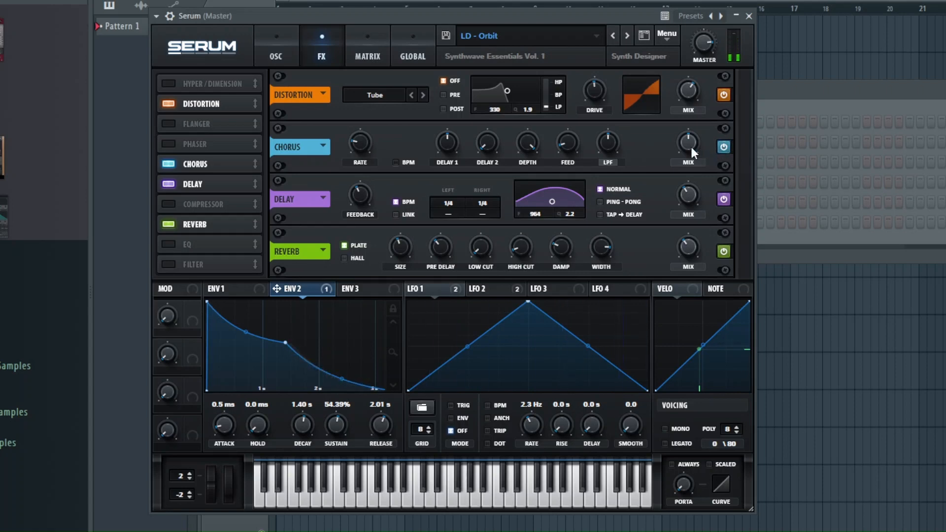
pyautogui.moveTo(692, 147)
pyautogui.mouseDown()
pyautogui.moveTo(691, 97)
pyautogui.moveTo(693, 192)
pyautogui.moveTo(693, 146)
pyautogui.mouseUp()
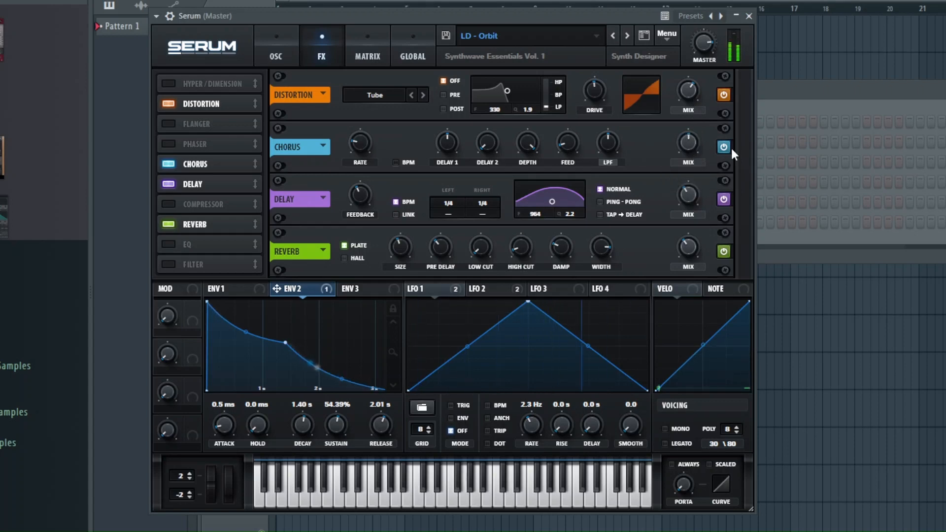
pyautogui.click(722, 199)
pyautogui.click(722, 200)
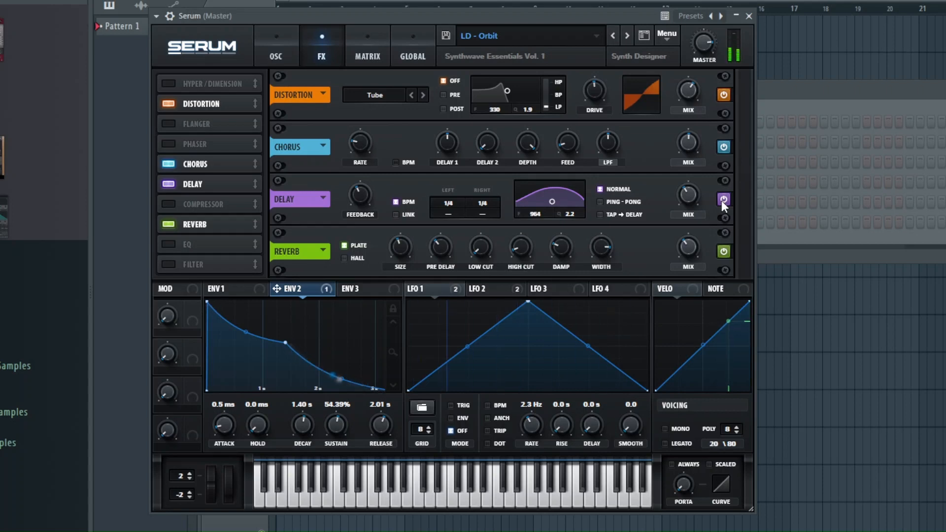
pyautogui.click(723, 199)
pyautogui.click(275, 49)
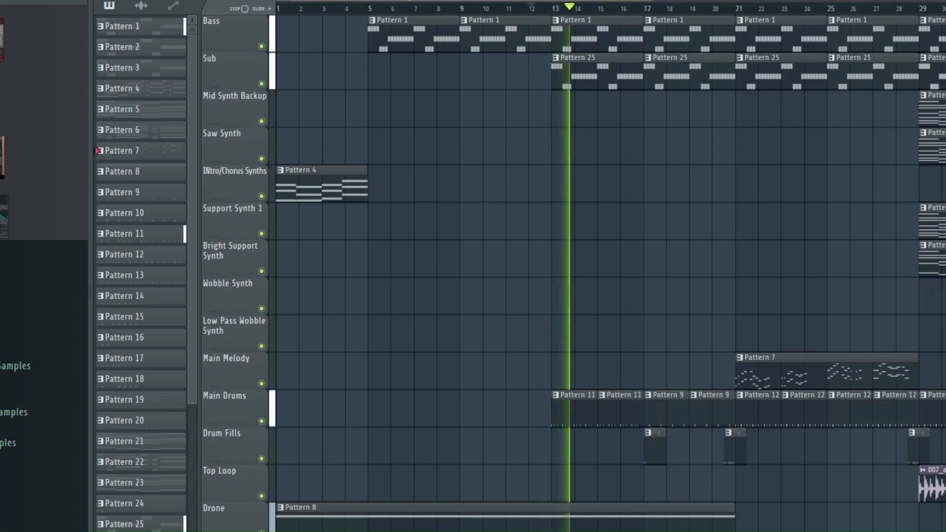
# Open the Serum #5 lead melody instrument from the channel rack.
pyautogui.press('F6')
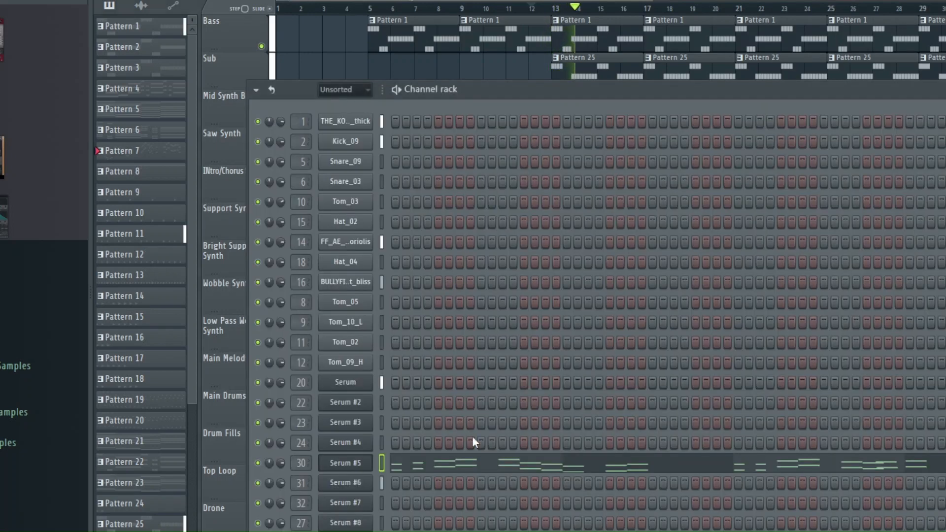
pyautogui.click(346, 462)
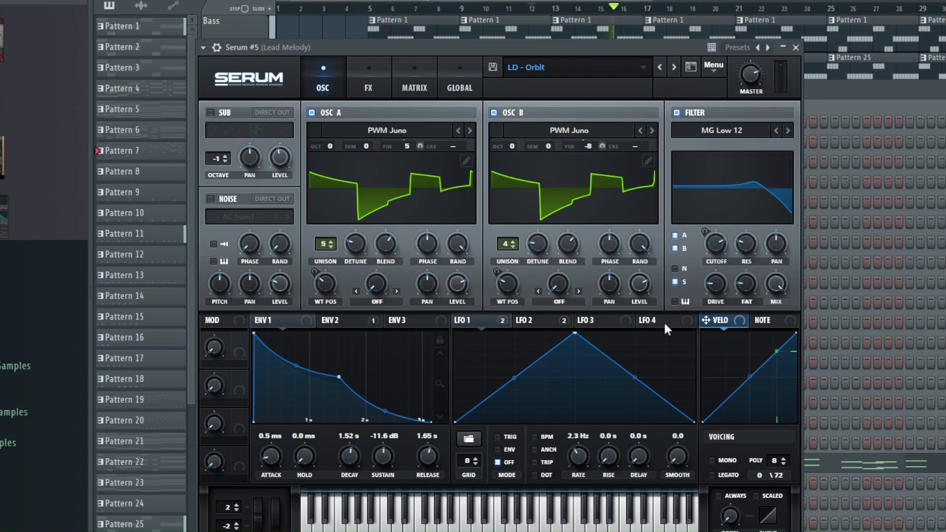